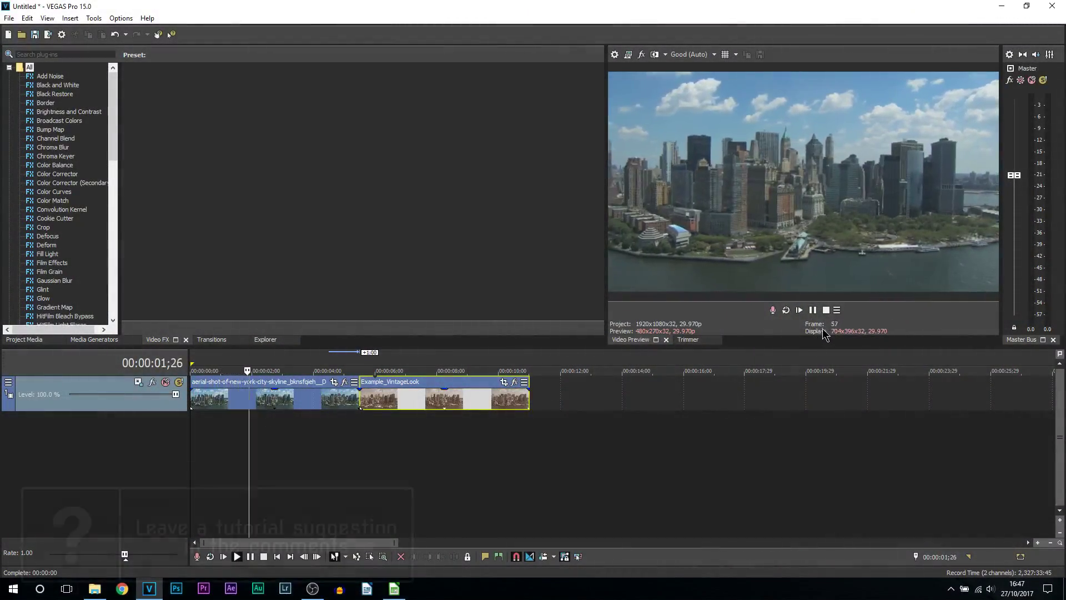
- Preview part of the sepia second clip by playing from its start and pausing
{"action": "left_click", "coordinate": [813, 315]}
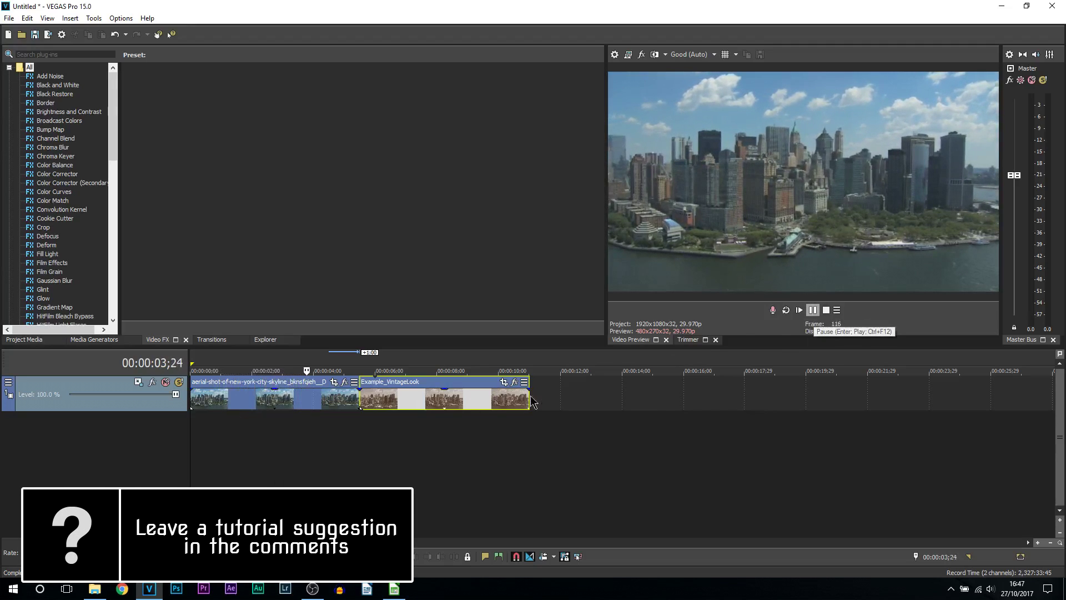
{"action": "left_click", "coordinate": [364, 442]}
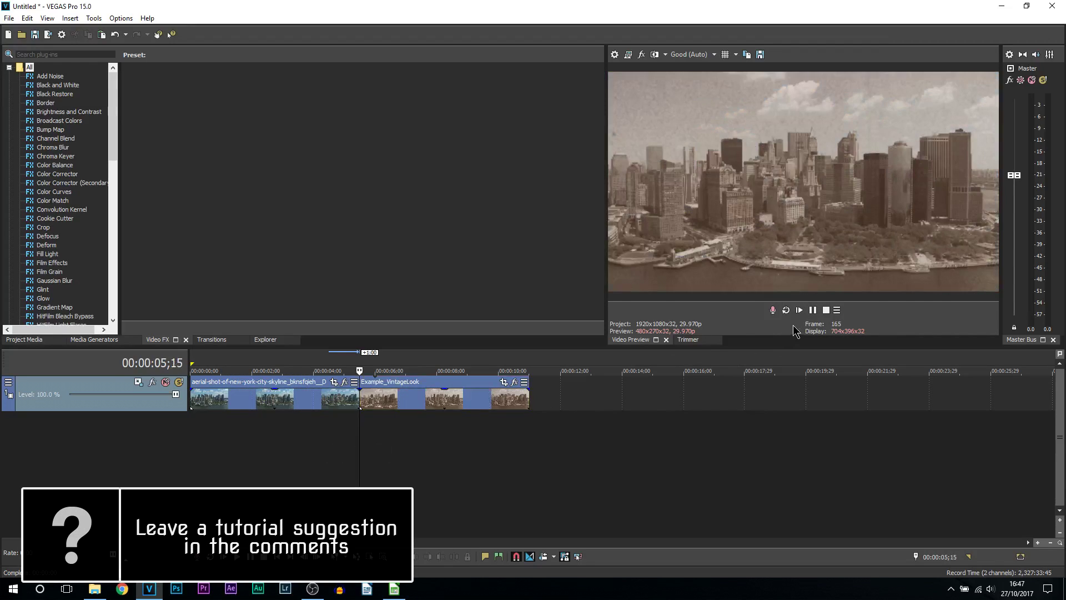
{"action": "key", "text": "space"}
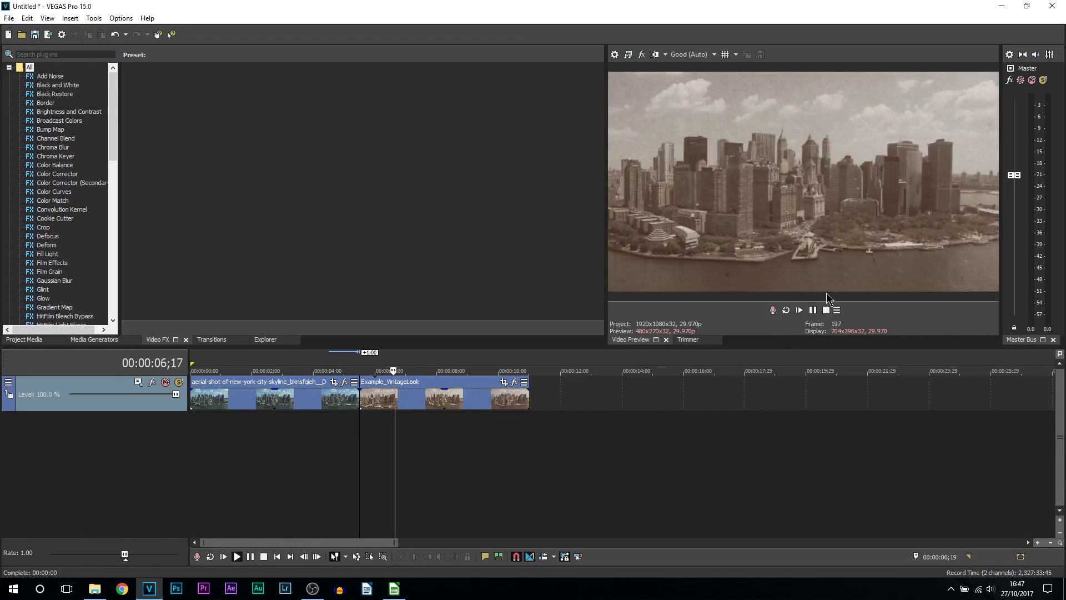
{"action": "left_click", "coordinate": [814, 310]}
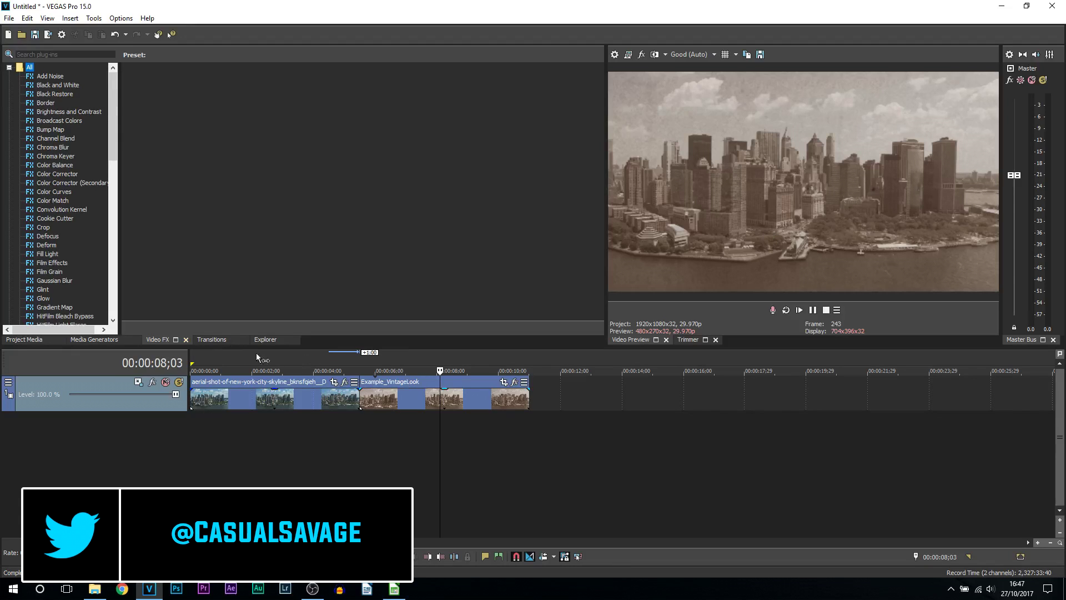
- Place the Default Flash transition preset on the join between the two skyline clips
{"action": "left_click", "coordinate": [212, 342]}
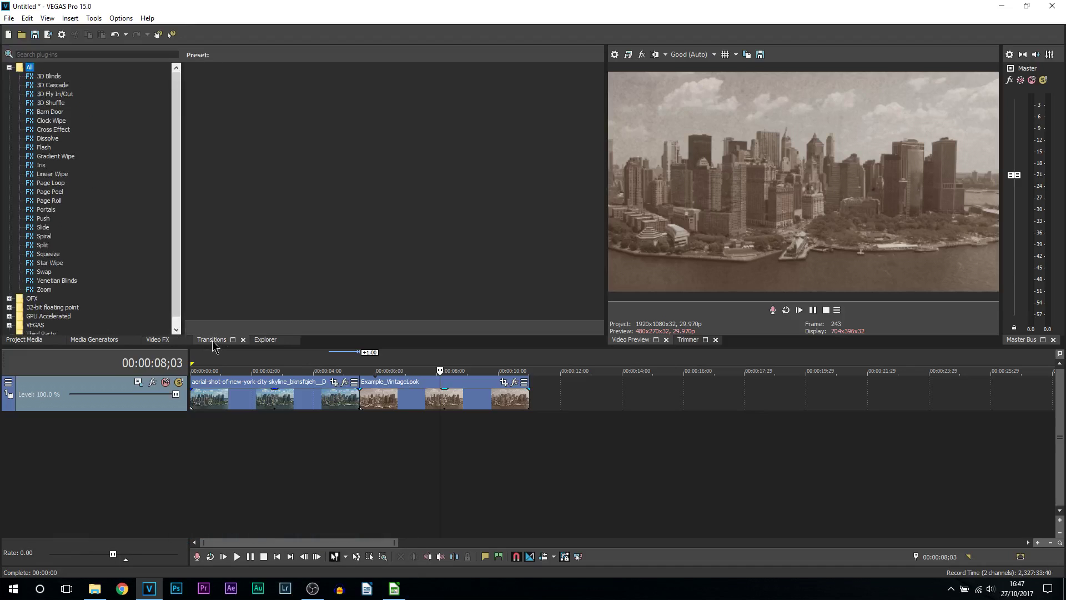
{"action": "left_click", "coordinate": [40, 148]}
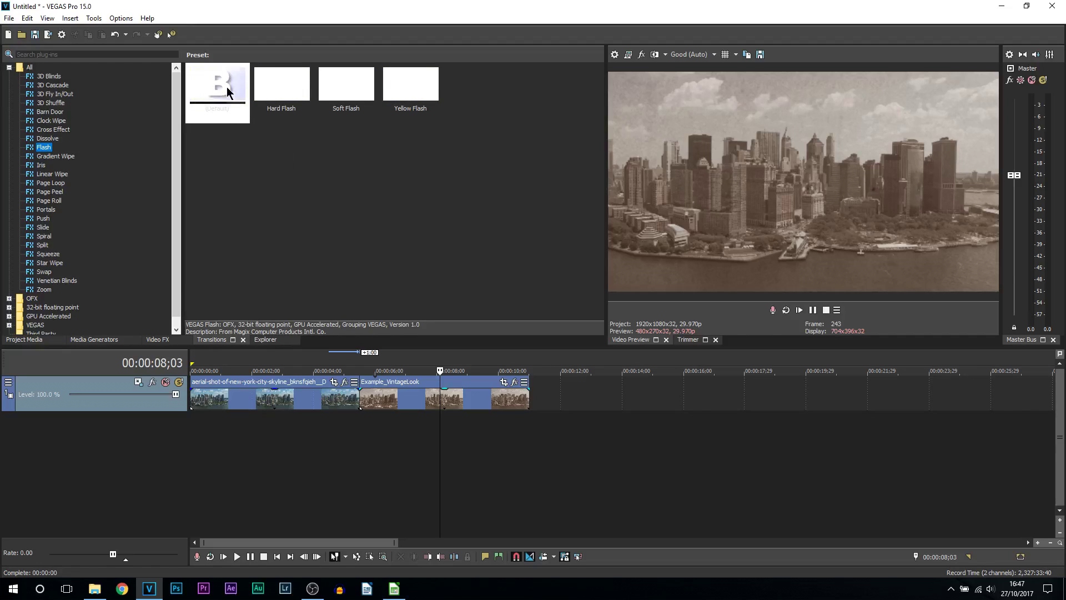
{"action": "left_click_drag", "start_coordinate": [222, 84], "coordinate": [361, 400]}
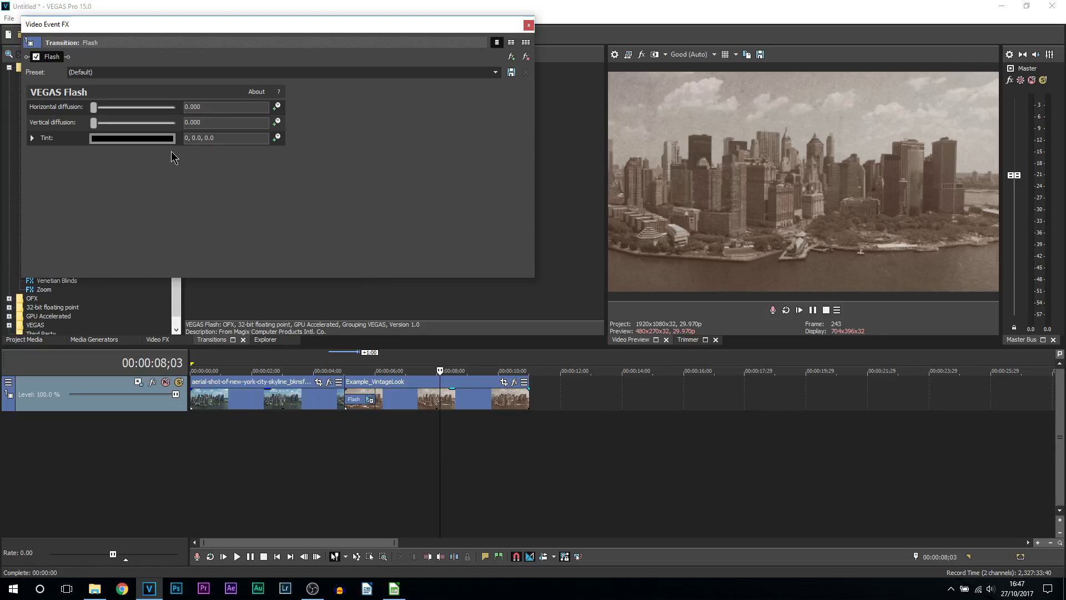
{"action": "left_click", "coordinate": [529, 26]}
- Preview the Flash transition by playing from just before the clip join
{"action": "left_click", "coordinate": [344, 439]}
{"action": "scroll", "coordinate": [541, 475], "scroll_direction": "up", "scroll_amount": 3}
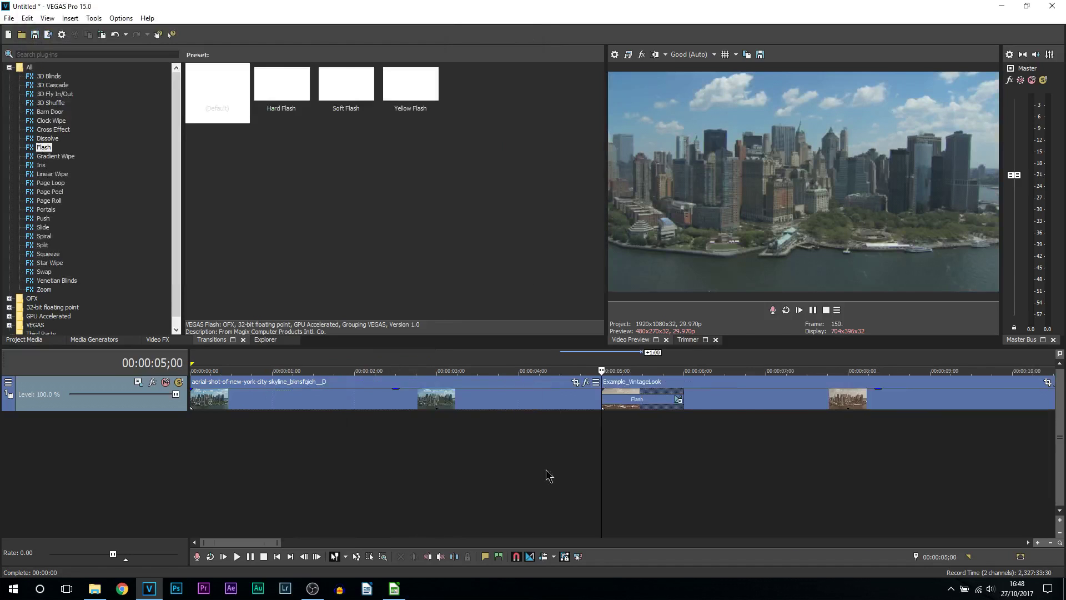
{"action": "scroll", "coordinate": [628, 455], "scroll_direction": "down", "scroll_amount": 2}
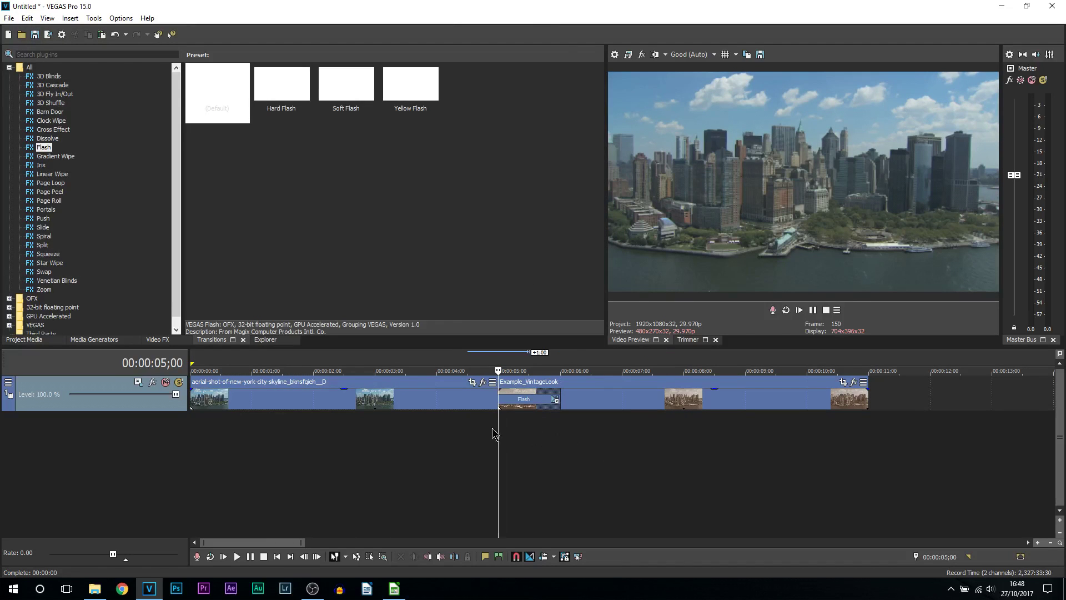
{"action": "left_click", "coordinate": [474, 432]}
{"action": "left_click", "coordinate": [700, 408]}
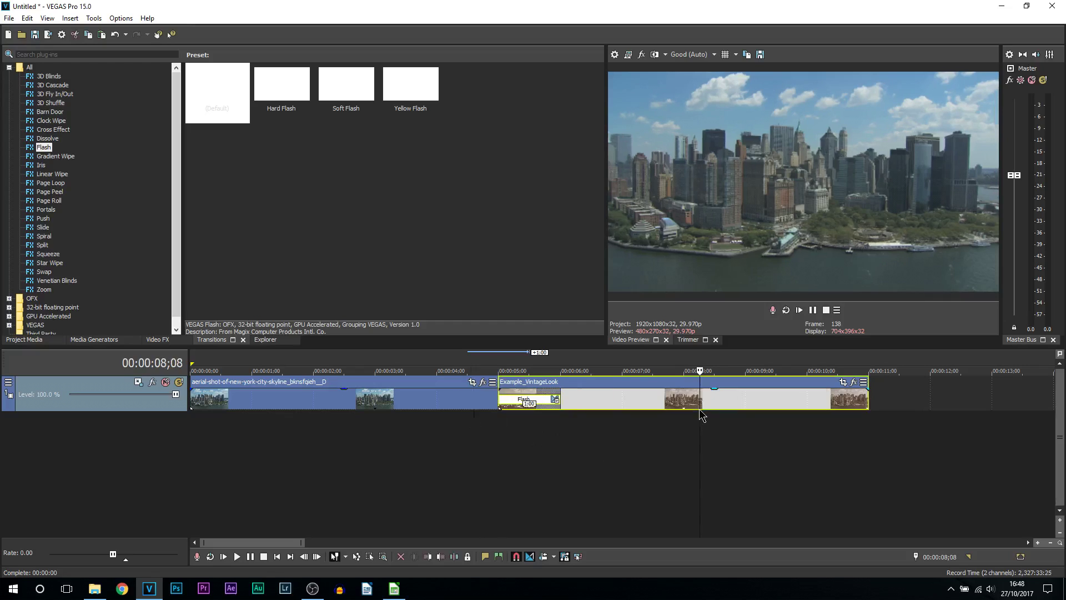
{"action": "left_click", "coordinate": [468, 464]}
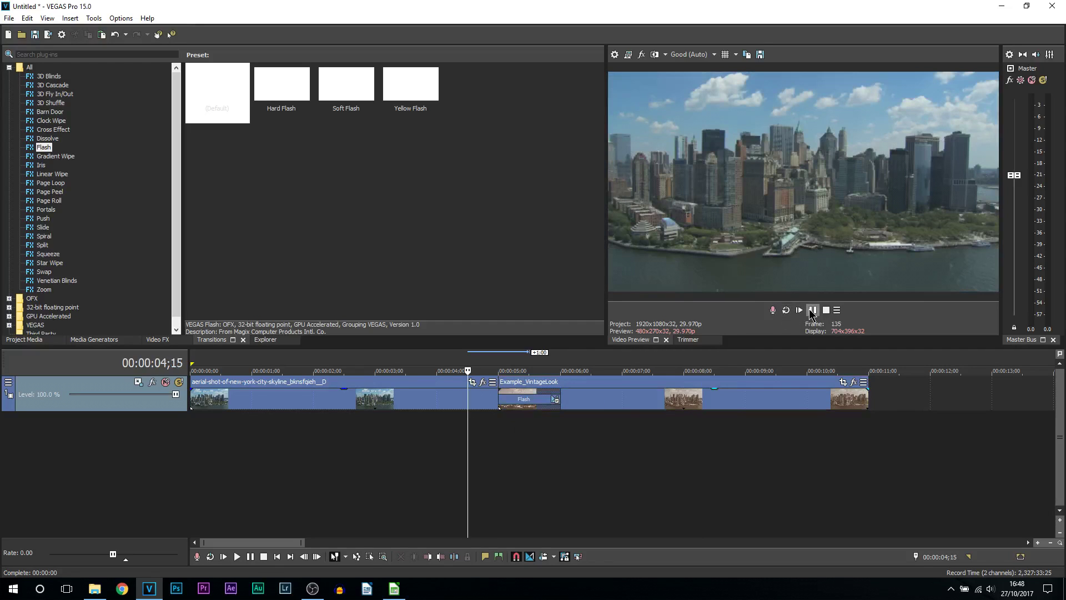
{"action": "left_click", "coordinate": [812, 313]}
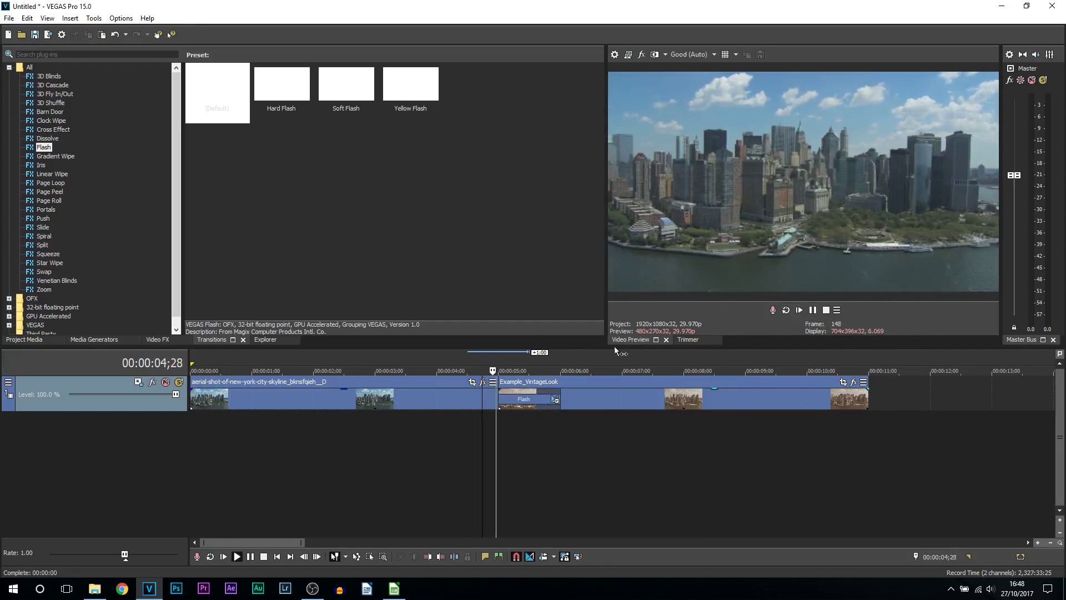
{"action": "left_click", "coordinate": [812, 310]}
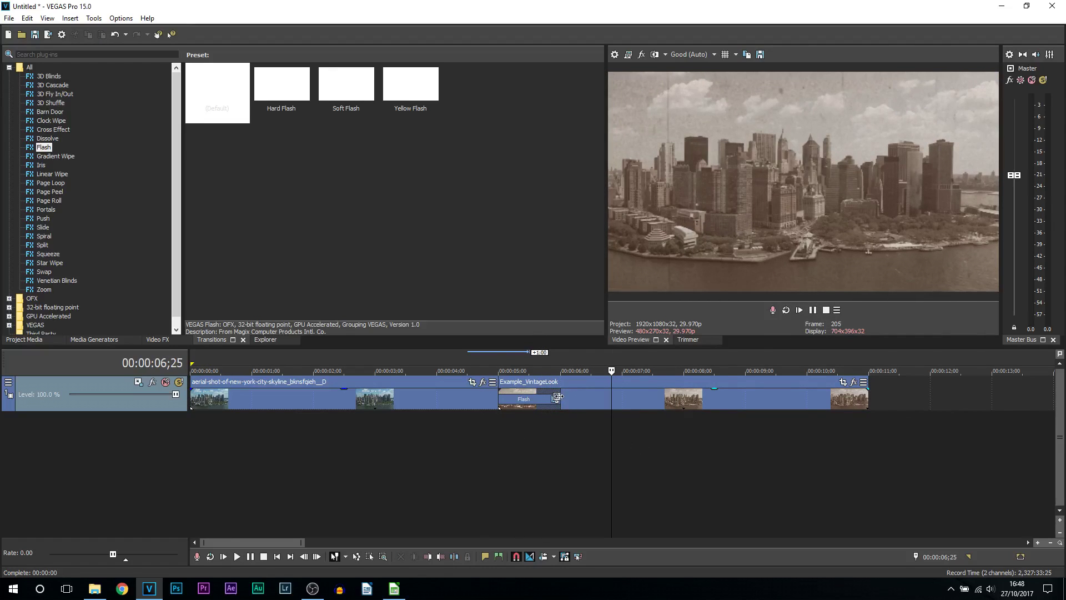
- Extend the first clip's edge so the Flash transition overlap lasts 1:15
{"action": "left_click_drag", "start_coordinate": [559, 398], "coordinate": [516, 396]}
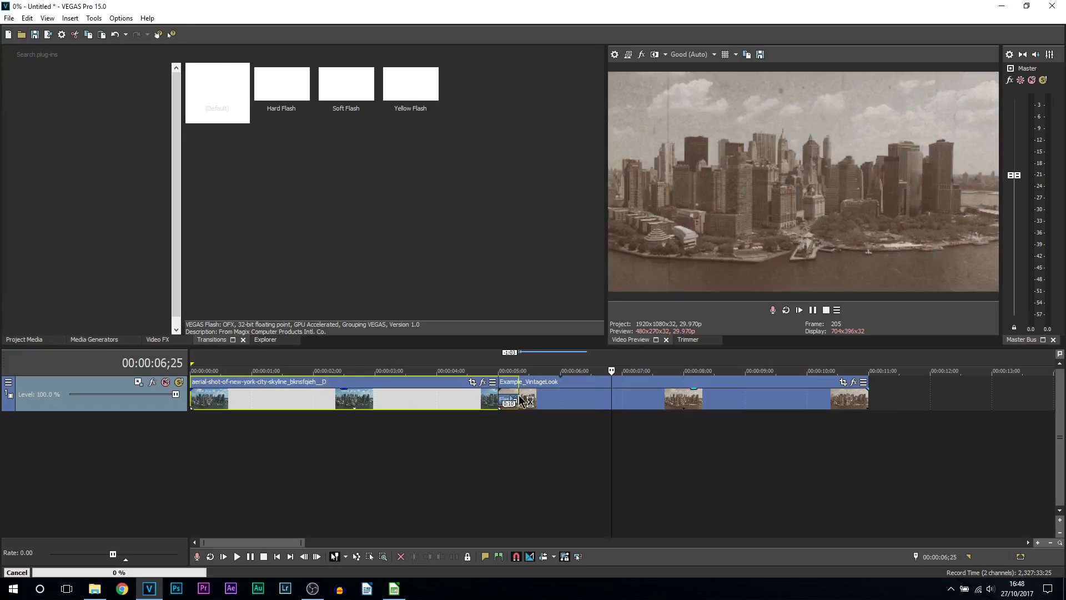
{"action": "scroll", "coordinate": [521, 398], "scroll_direction": "down", "scroll_amount": 5}
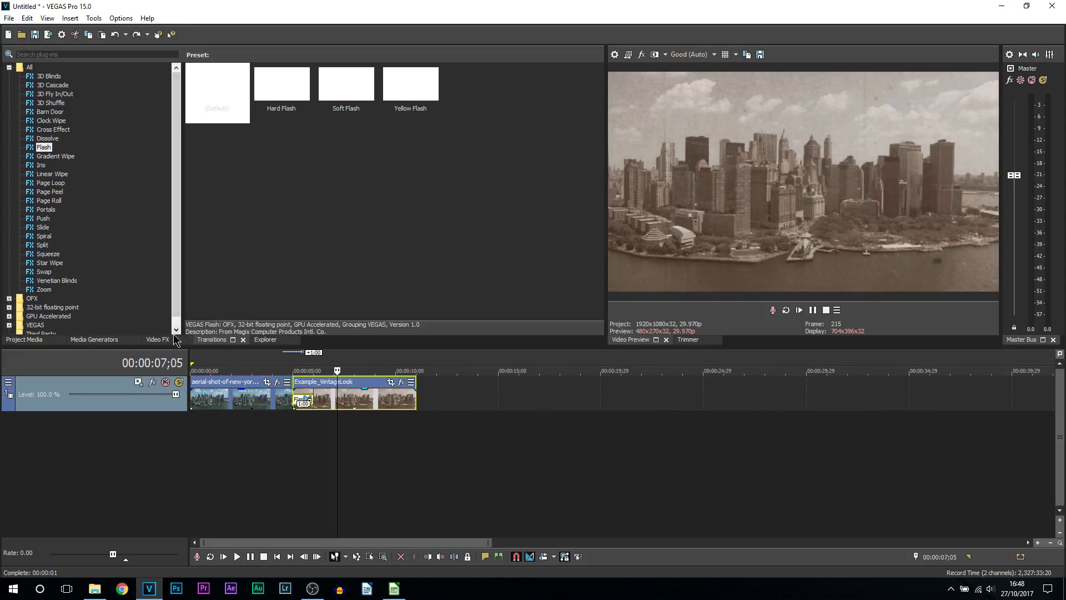
{"action": "scroll", "coordinate": [396, 453], "scroll_direction": "up", "scroll_amount": 3}
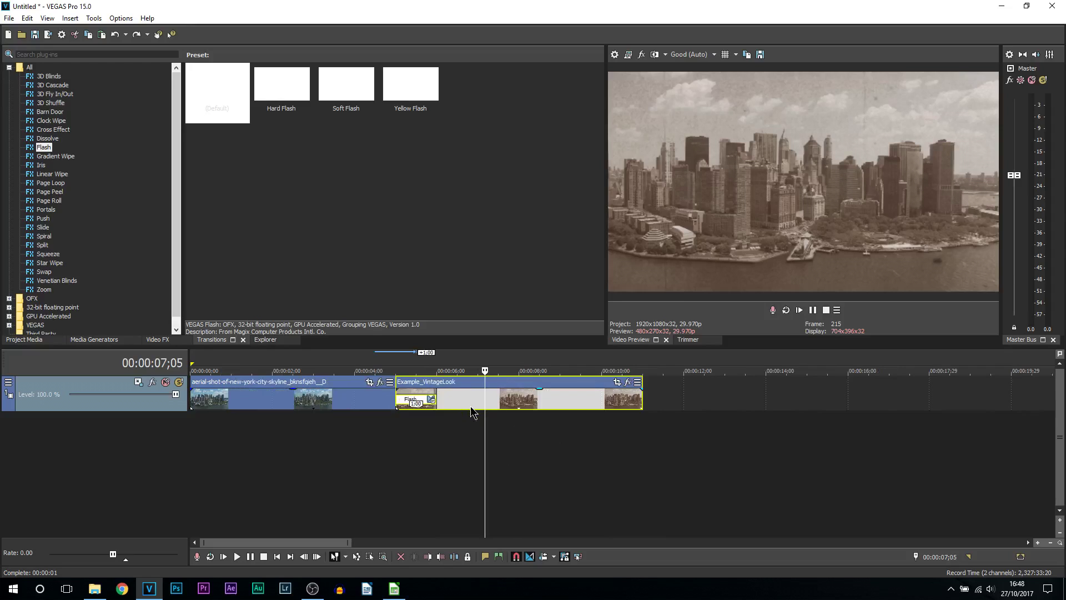
{"action": "left_click", "coordinate": [335, 433]}
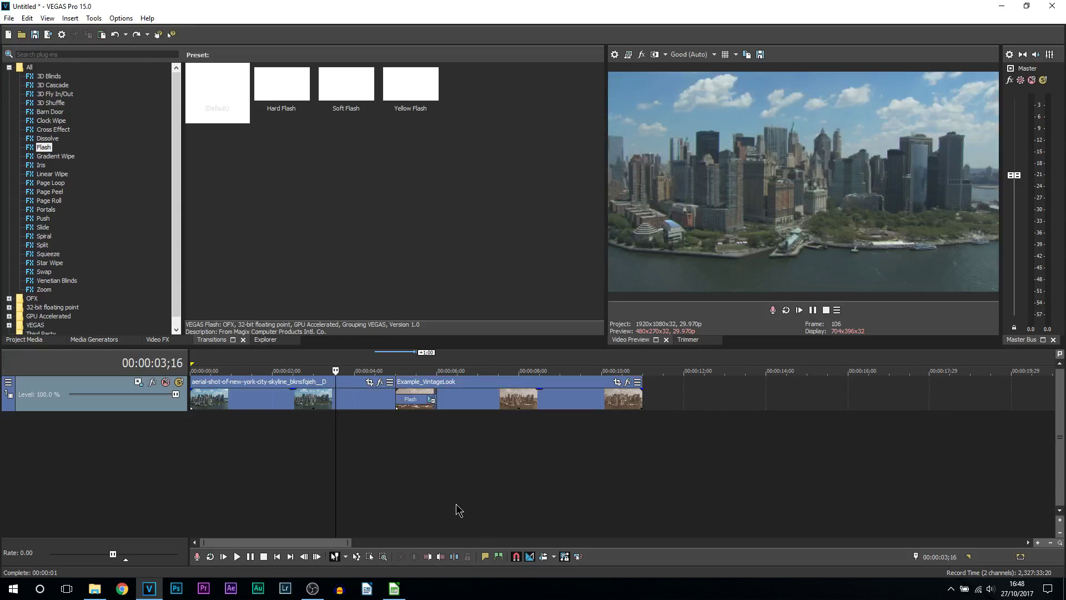
{"action": "left_click", "coordinate": [475, 421]}
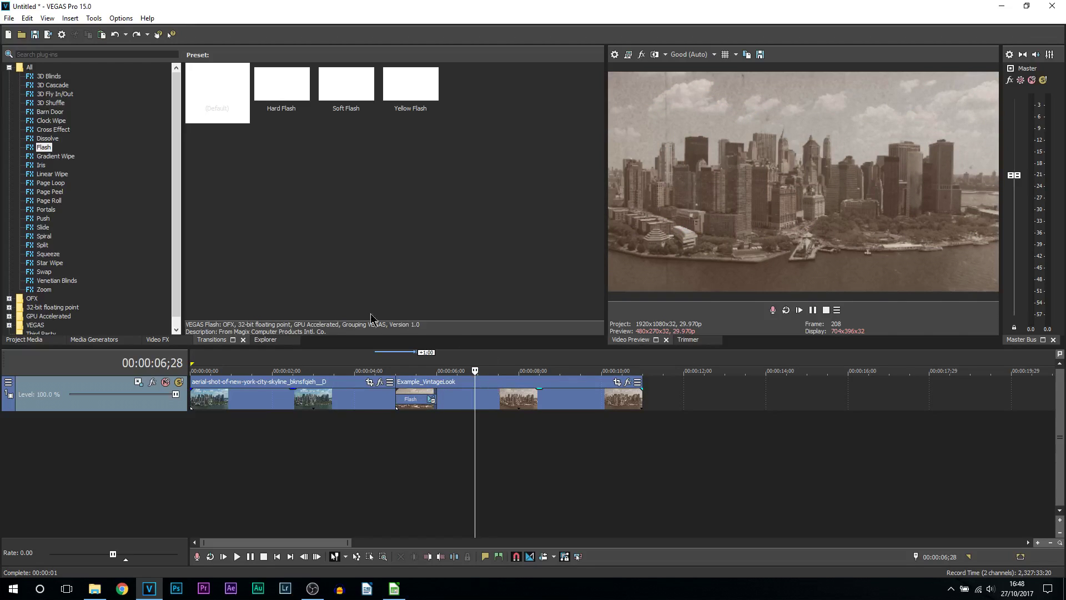
{"action": "left_click", "coordinate": [162, 340]}
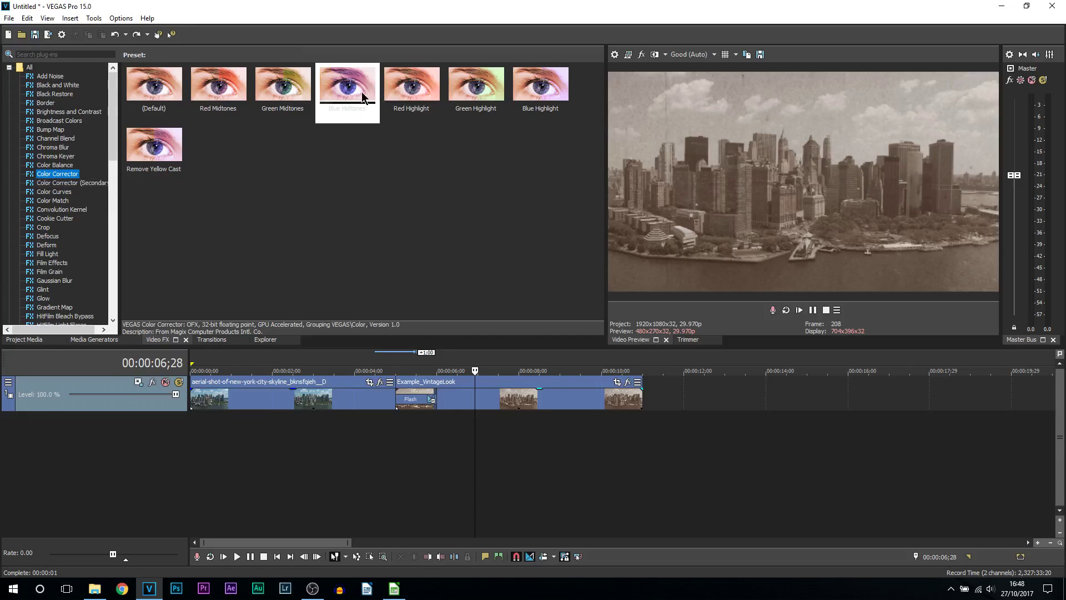
- Apply the Blue Midtones Color Corrector to Example_VintageLook and set Low to 345.0, 0.330
{"action": "left_click_drag", "start_coordinate": [362, 97], "coordinate": [460, 371]}
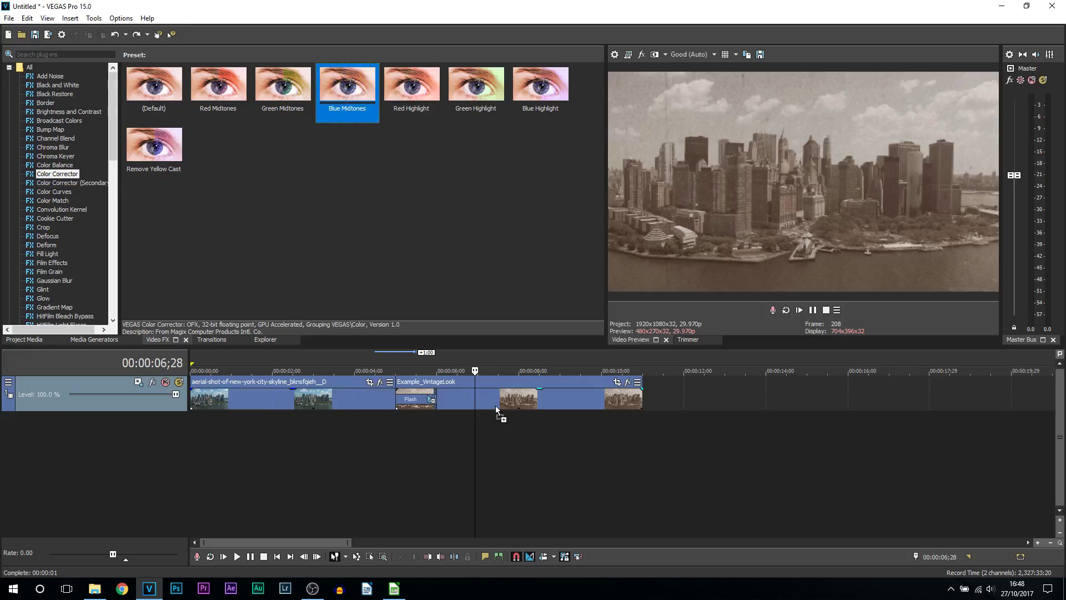
{"action": "left_click_drag", "start_coordinate": [495, 406], "coordinate": [495, 402]}
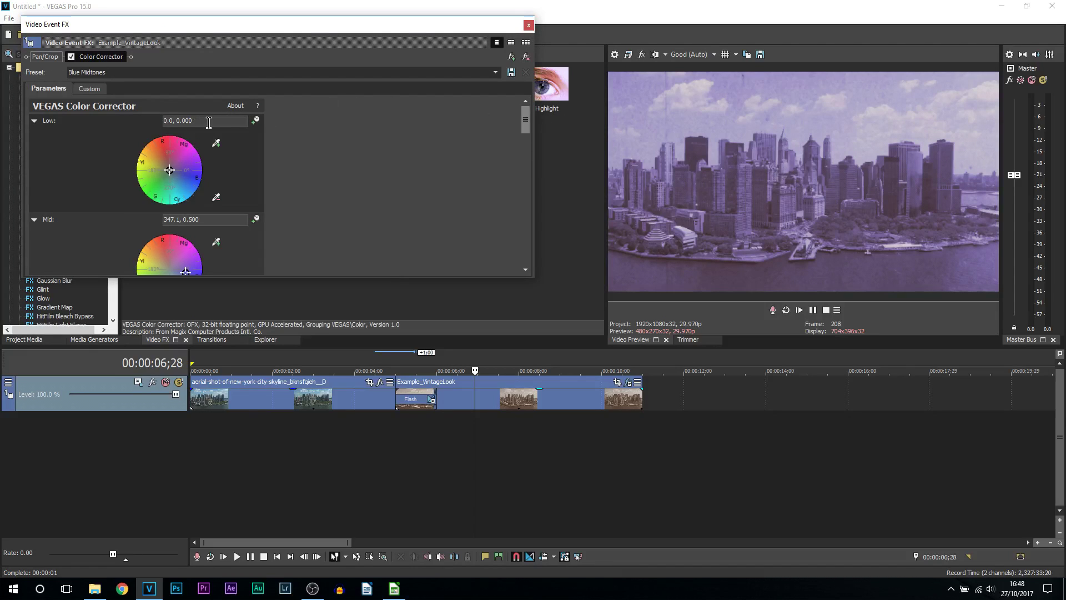
{"action": "left_click_drag", "start_coordinate": [206, 121], "coordinate": [118, 129]}
{"action": "type", "text": "345.00"}
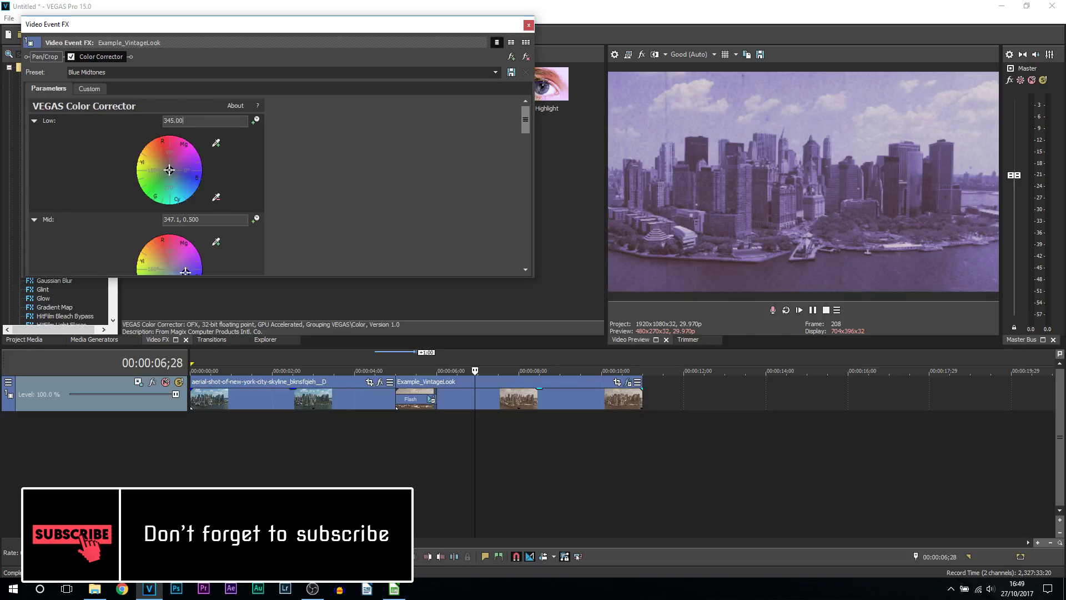
{"action": "type", "text": ", 0.0"}
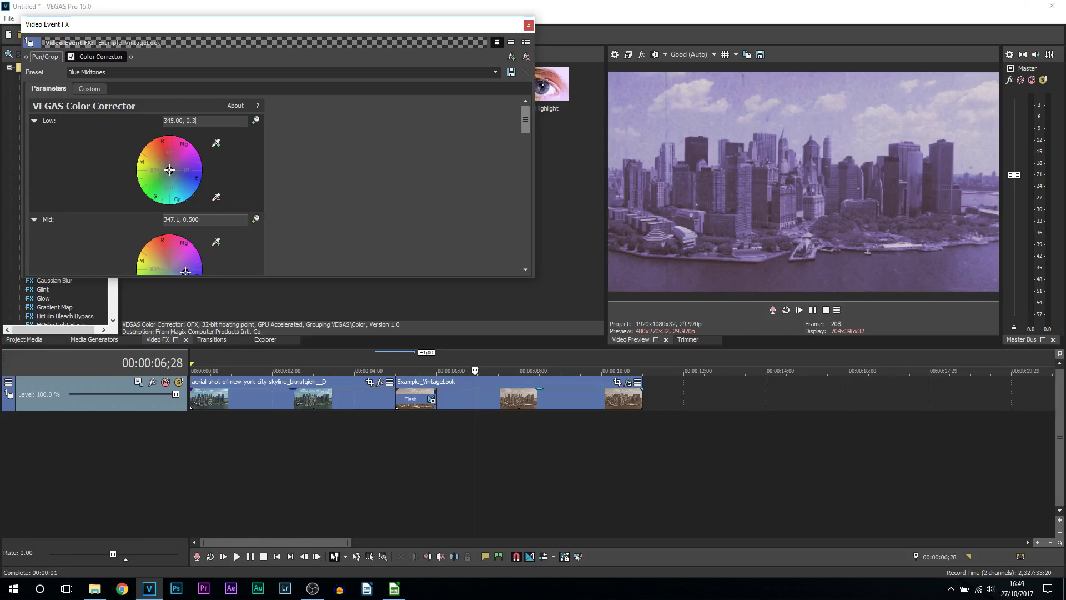
{"action": "type", "text": "300"}
{"action": "key", "text": "Return"}
- Set the Color Corrector Mid value to 346.00, 0.205
{"action": "left_click_drag", "start_coordinate": [525, 128], "coordinate": [525, 179]}
{"action": "left_click", "coordinate": [230, 141]}
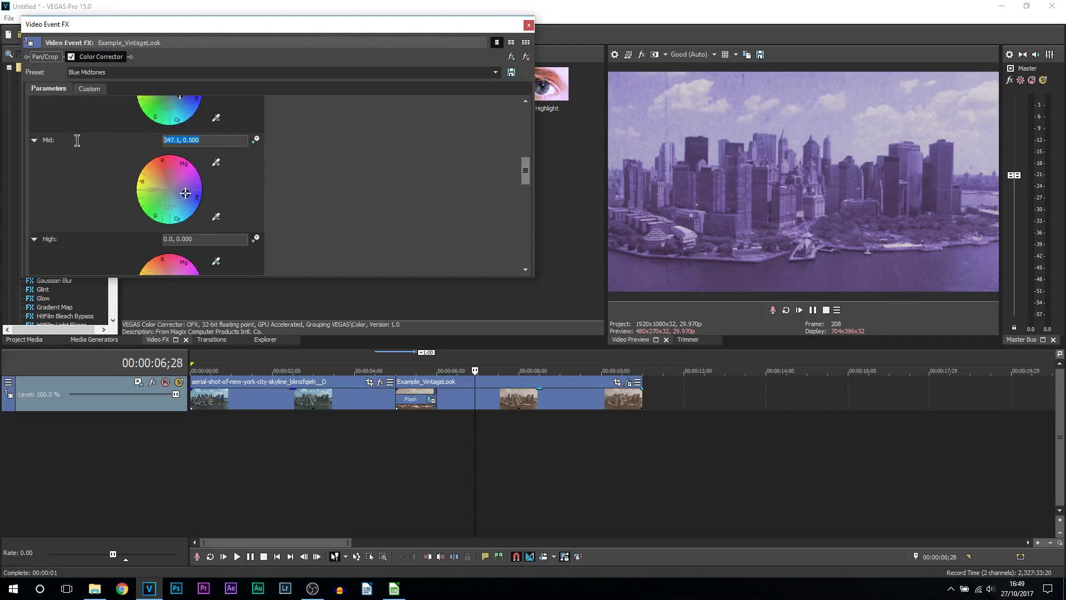
{"action": "type", "text": "3"}
{"action": "type", "text": "46.00, 0.205"}
{"action": "key", "text": "Return"}
- Set the Color Corrector High value to 330.0, 0.325
{"action": "scroll", "coordinate": [228, 180], "scroll_direction": "down", "scroll_amount": 3}
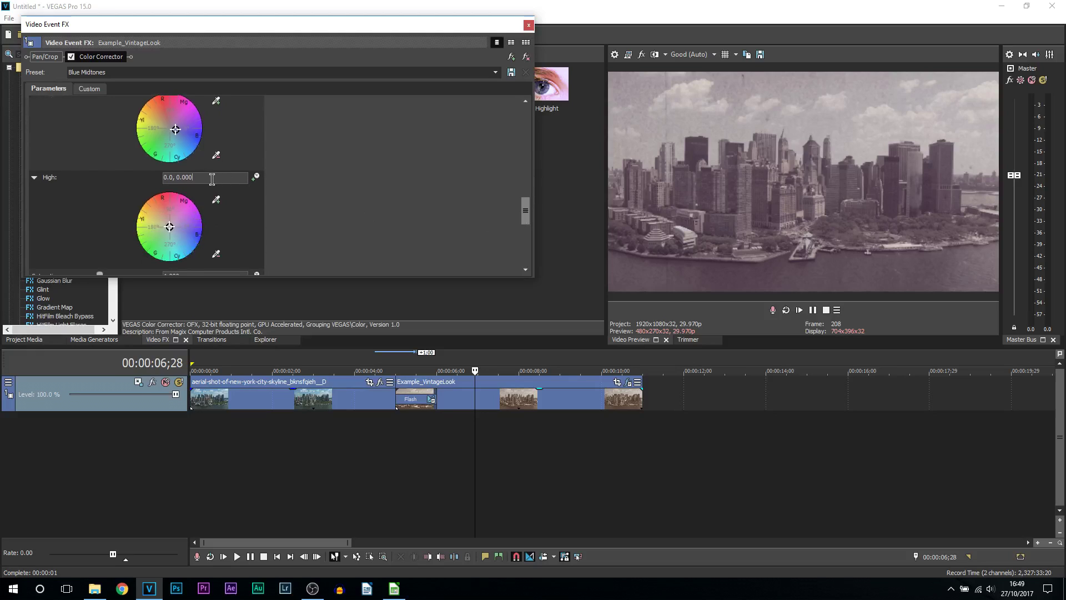
{"action": "left_click_drag", "start_coordinate": [211, 179], "coordinate": [74, 179]}
{"action": "type", "text": "330"}
{"action": "key", "text": "Return"}
{"action": "left_click_drag", "start_coordinate": [522, 218], "coordinate": [518, 285]}
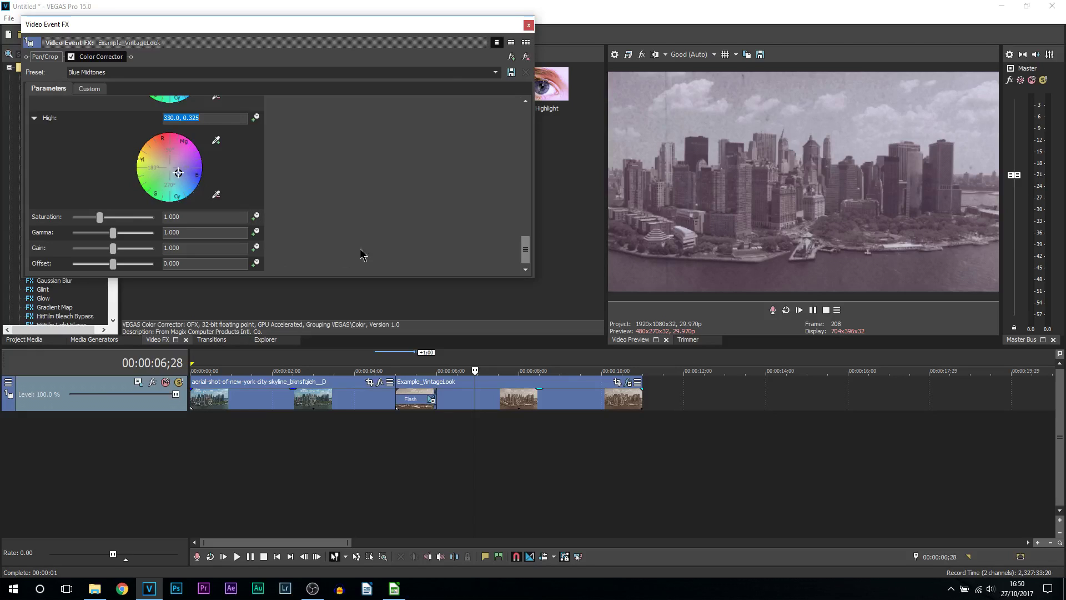
- Save the colour settings as a Color Corrector preset named 'Flashback' and verify it appears
{"action": "left_click", "coordinate": [118, 73]}
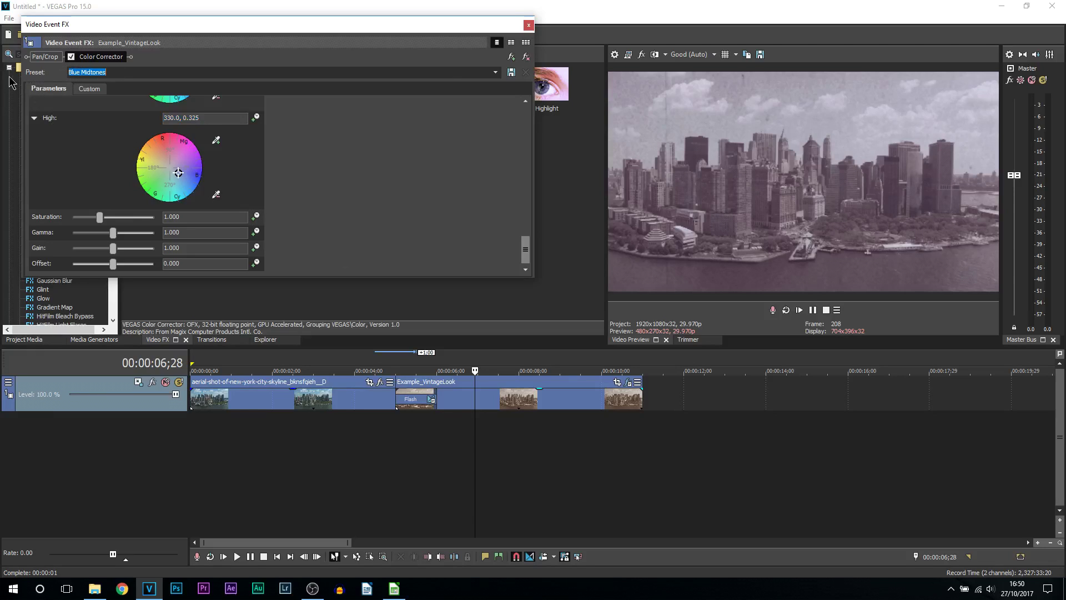
{"action": "left_click", "coordinate": [9, 82]}
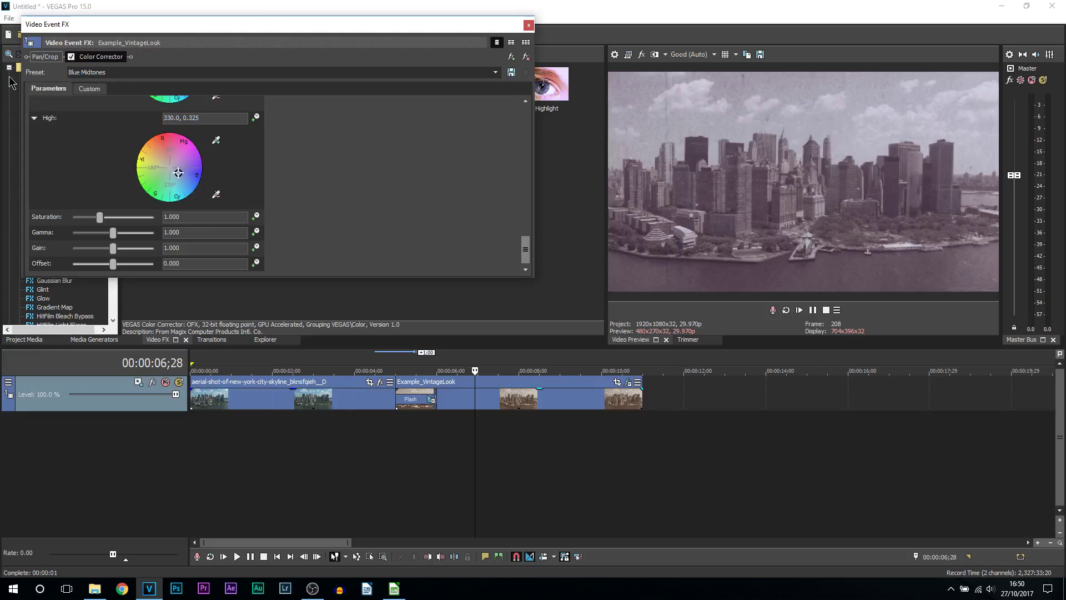
{"action": "left_click", "coordinate": [197, 73]}
{"action": "type", "text": "Flashback"}
{"action": "left_click", "coordinate": [511, 77]}
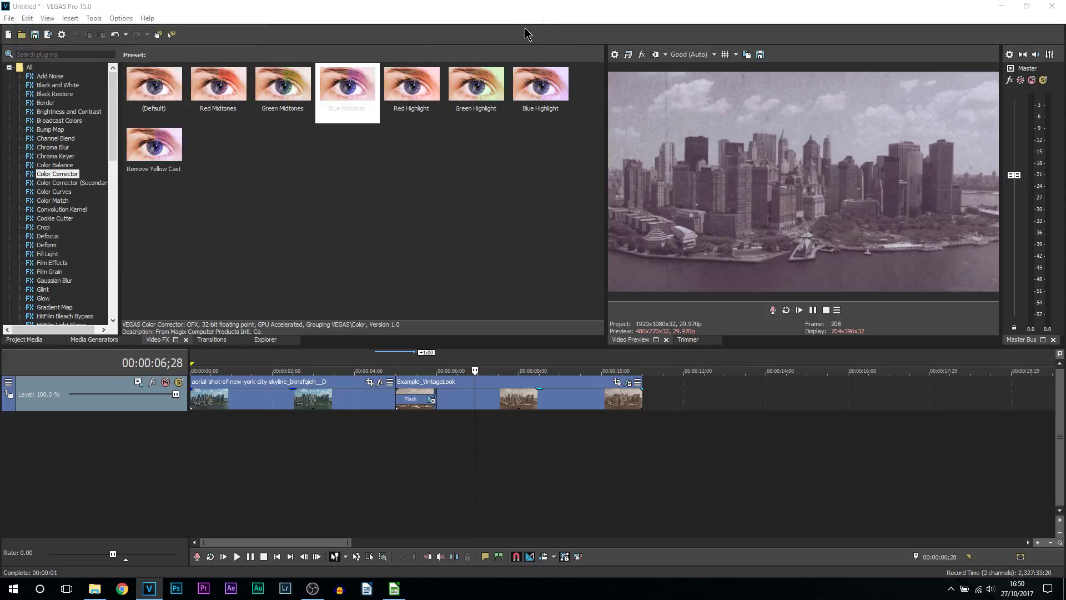
{"action": "left_click", "coordinate": [529, 24]}
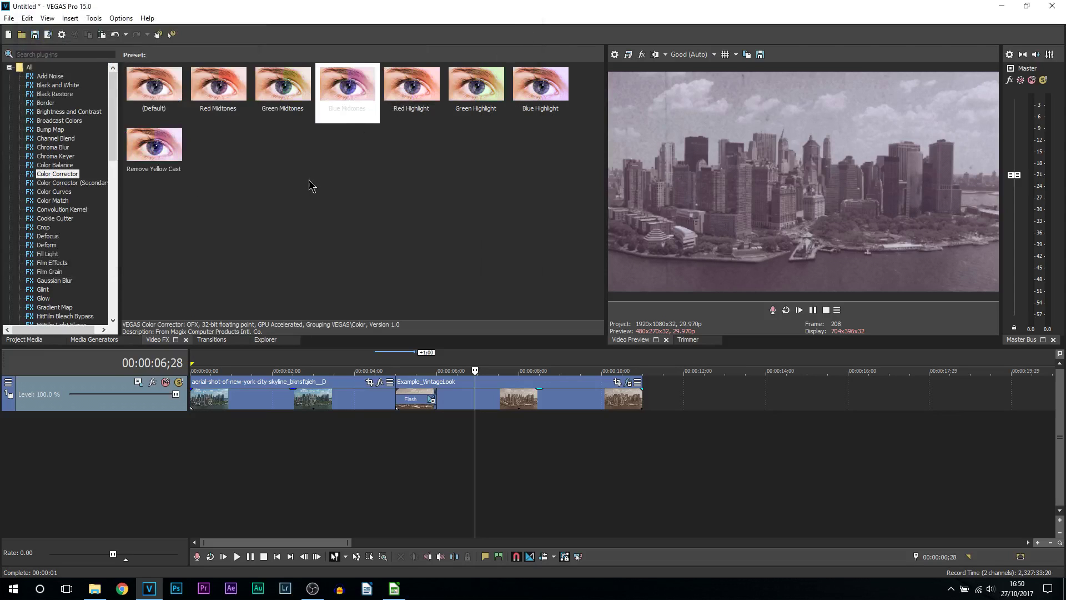
{"action": "left_click", "coordinate": [59, 174]}
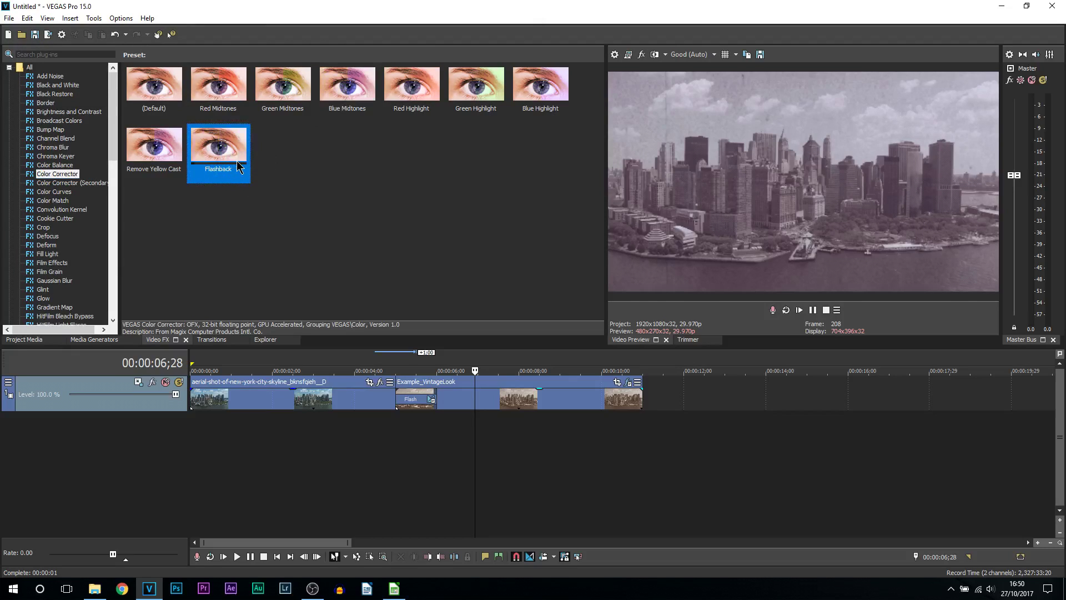
{"action": "left_click_drag", "start_coordinate": [239, 165], "coordinate": [293, 169]}
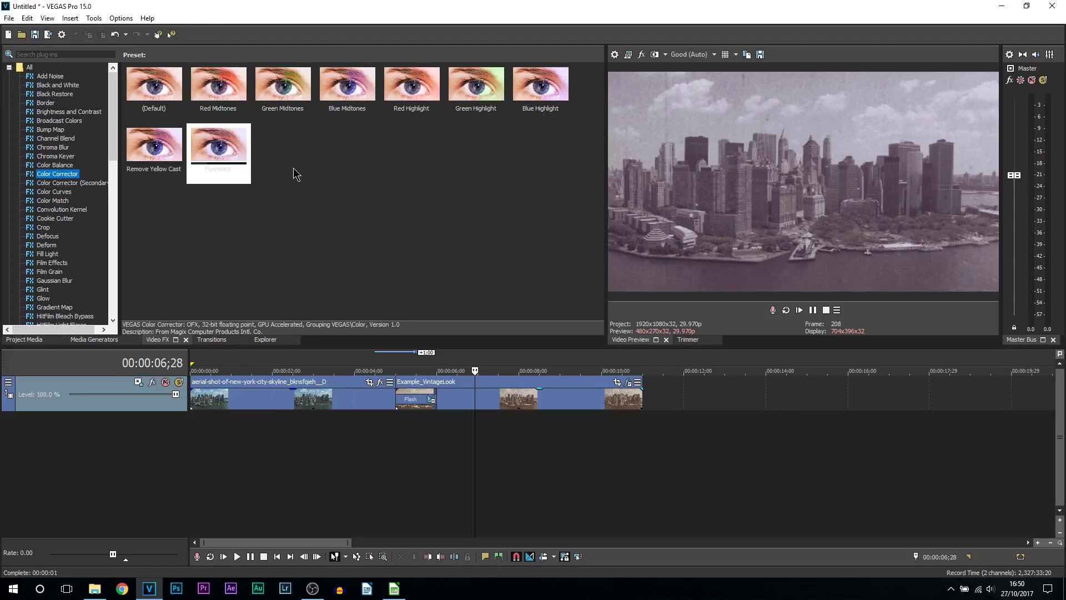
- Apply White Intense Glow to Example_VintageLook, lowering Glow percent to 0.054 and Intensity to 1.905
{"action": "left_click", "coordinate": [42, 298]}
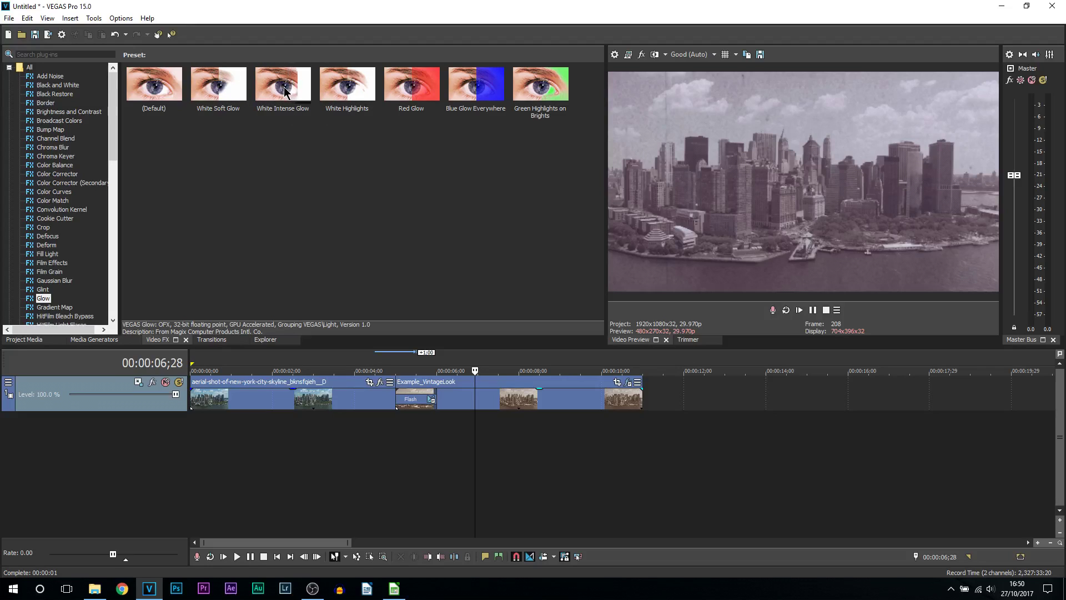
{"action": "left_click_drag", "start_coordinate": [284, 88], "coordinate": [498, 400]}
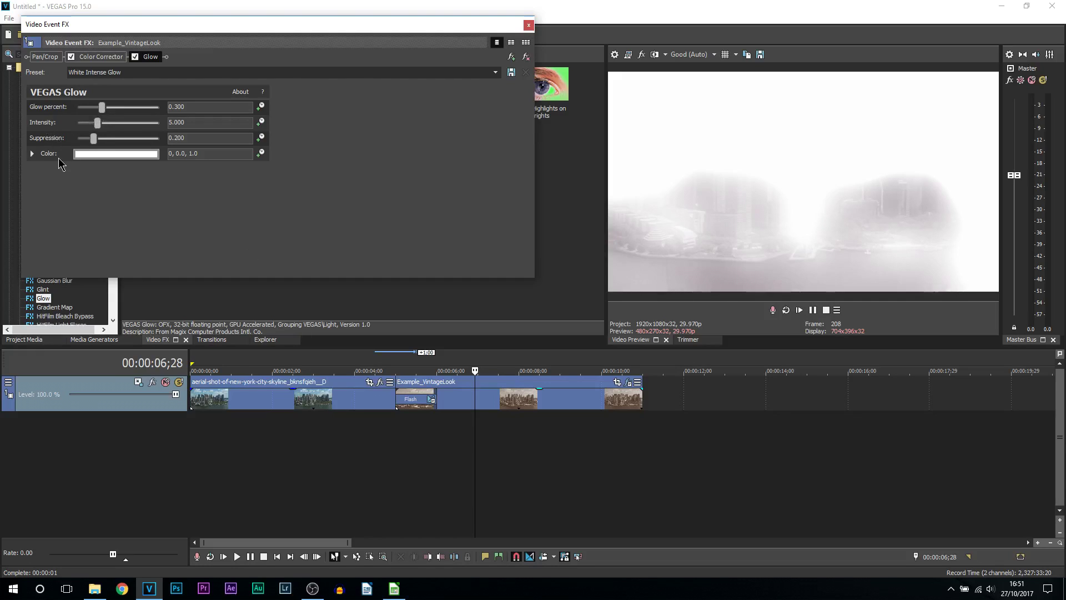
{"action": "left_click", "coordinate": [112, 153]}
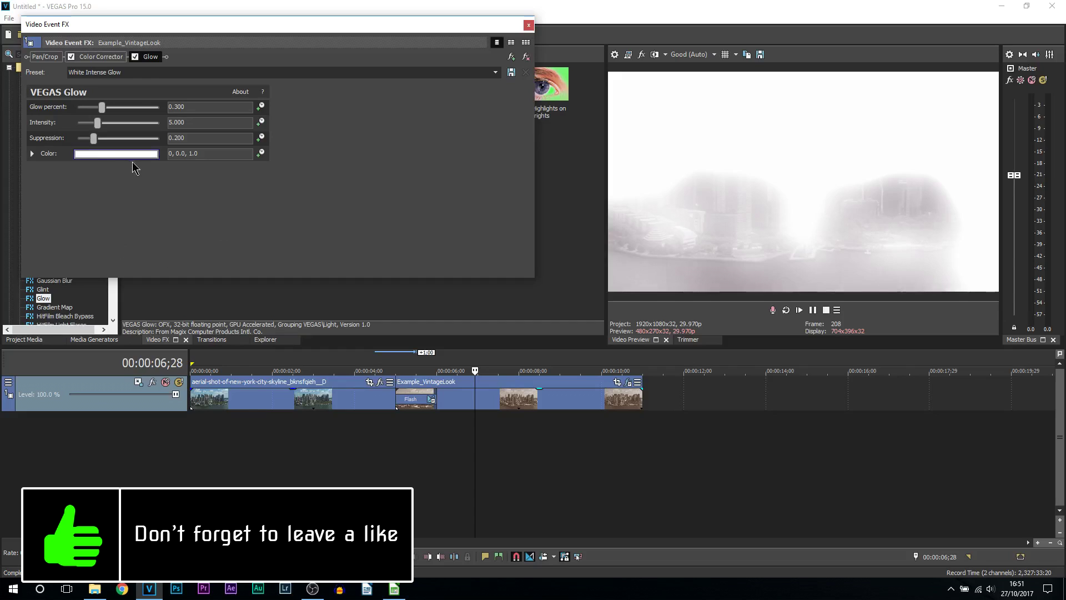
{"action": "left_click", "coordinate": [252, 224]}
{"action": "left_click_drag", "start_coordinate": [102, 107], "coordinate": [94, 138]}
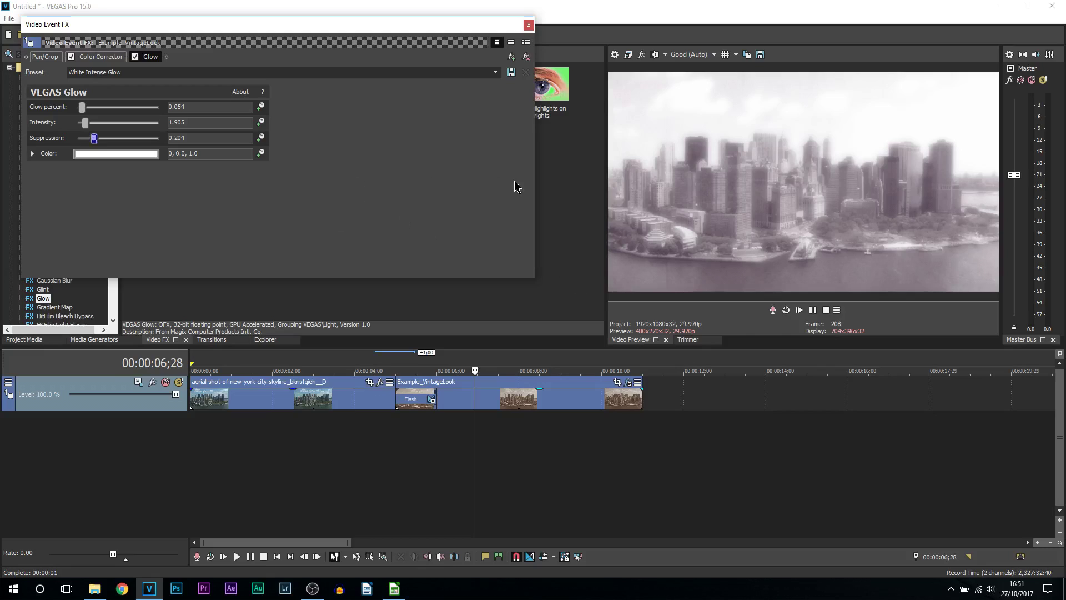
{"action": "left_click", "coordinate": [139, 72]}
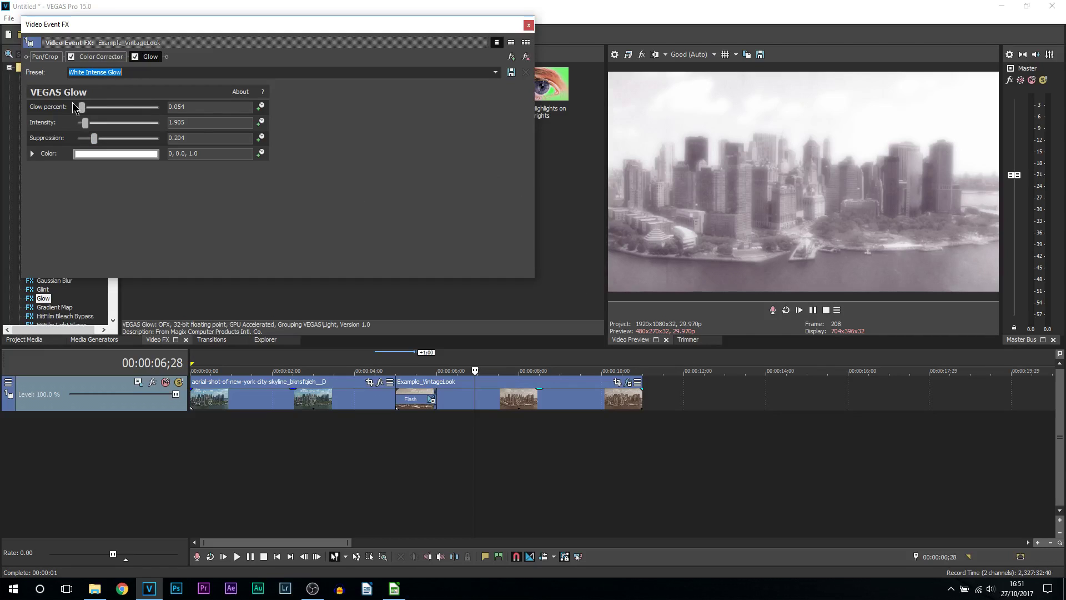
- Save the glow settings as a Glow preset named 'Flashback' and check it in the list
{"action": "key", "text": "Caps_Lock"}
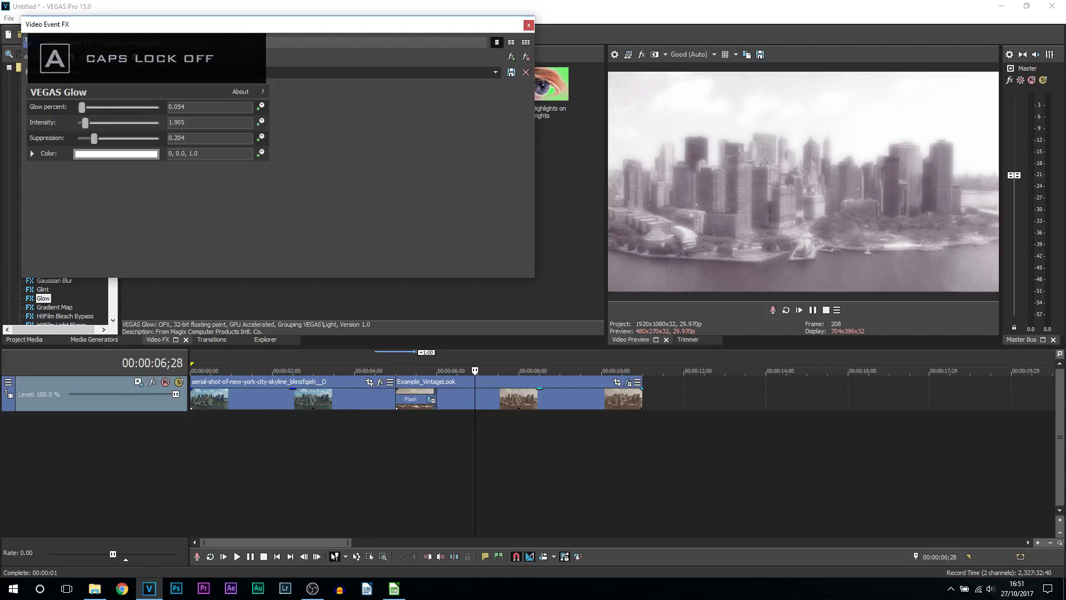
{"action": "type", "text": "Flashback"}
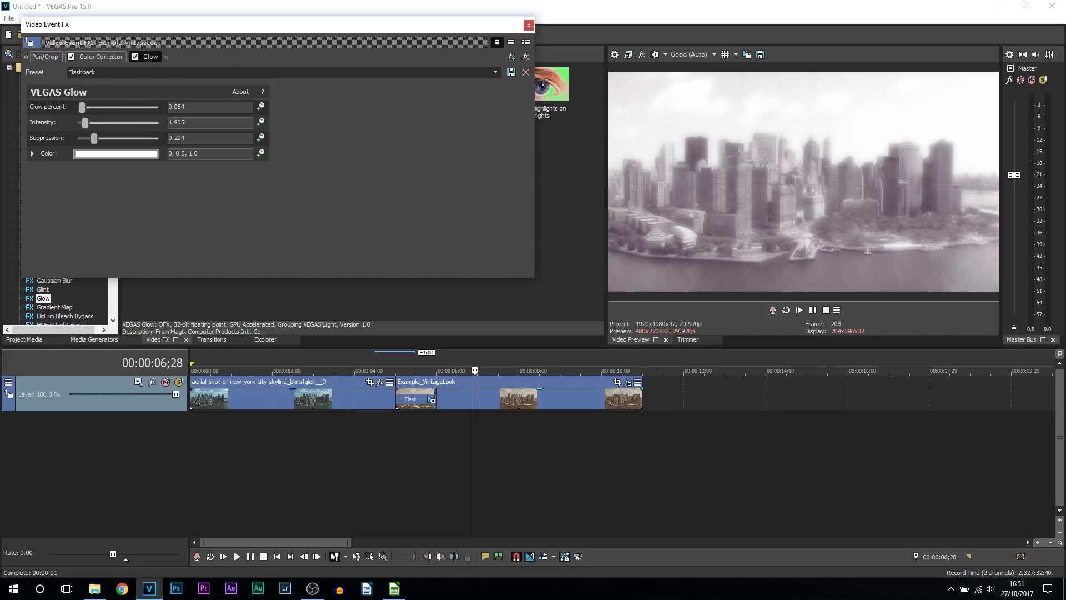
{"action": "left_click", "coordinate": [511, 74]}
{"action": "left_click", "coordinate": [529, 25]}
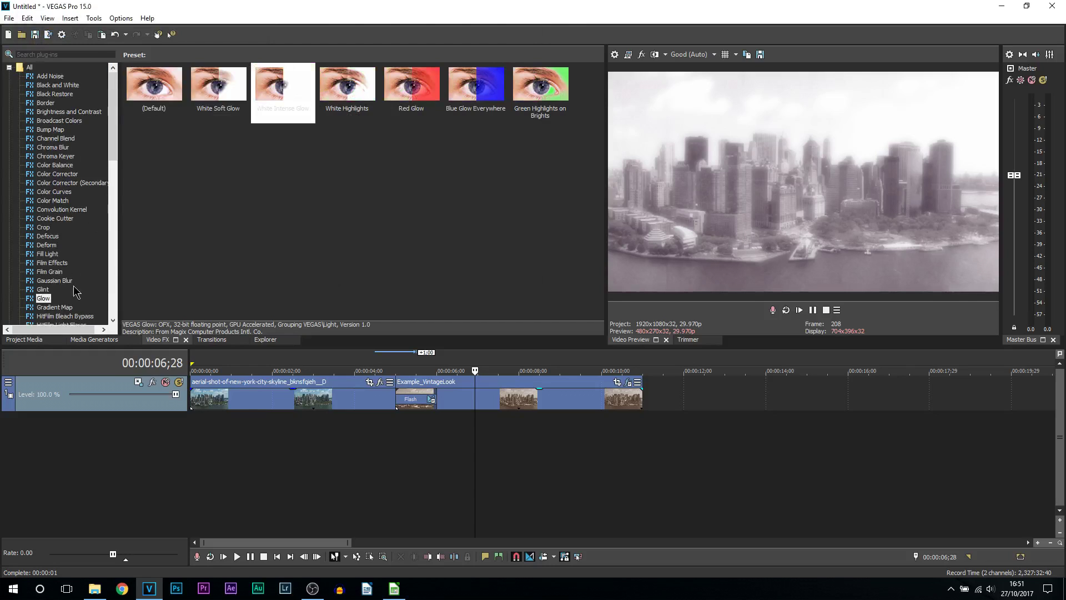
{"action": "left_click", "coordinate": [44, 298]}
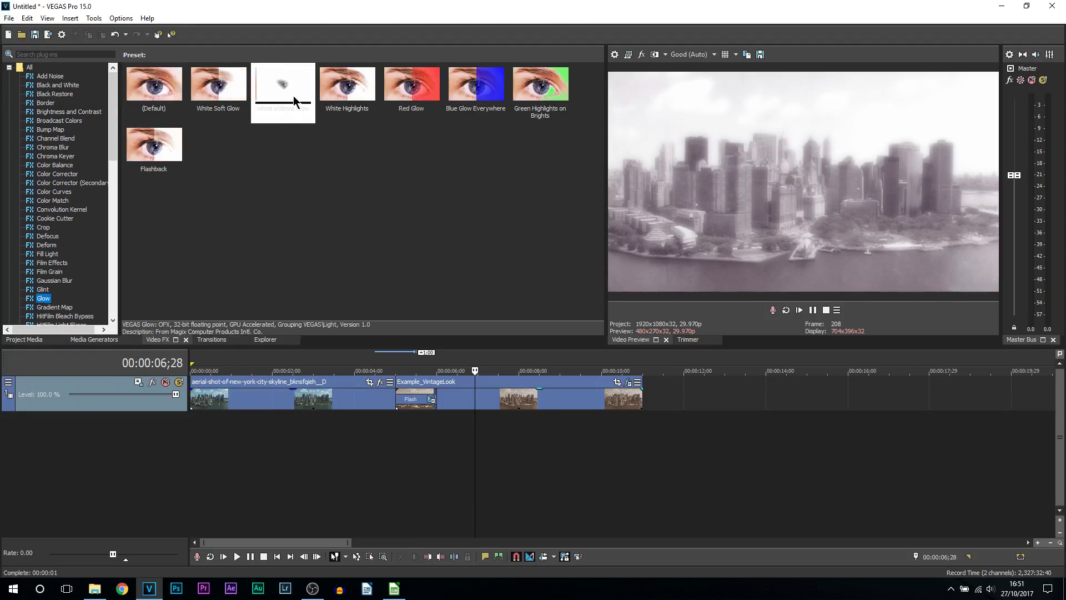
{"action": "left_click", "coordinate": [181, 168]}
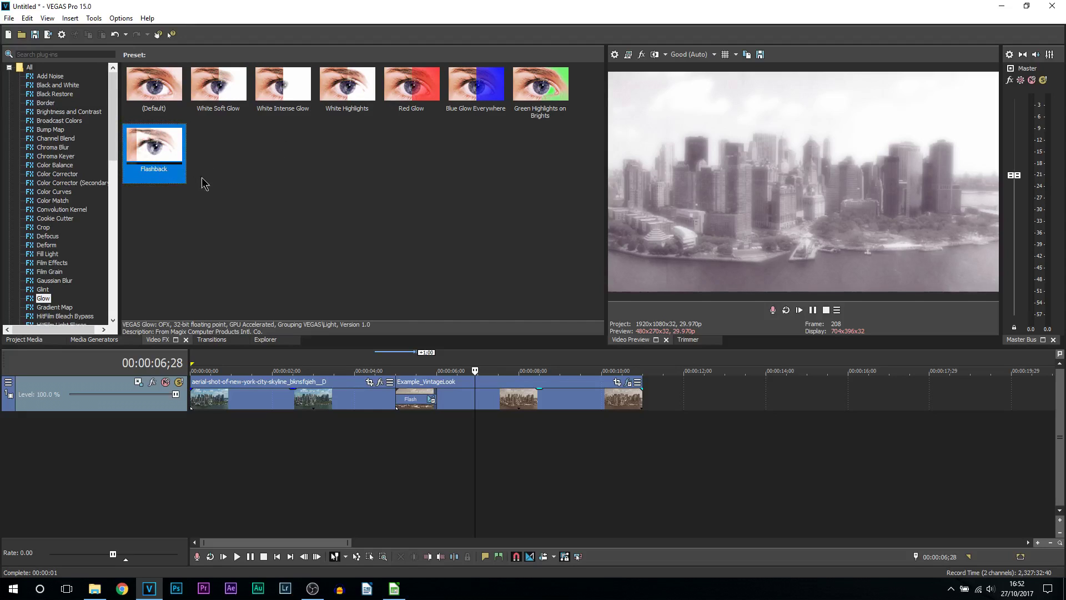
{"action": "left_click", "coordinate": [286, 225]}
- Play the project from 00:00:00;00 and pause near 00:00:10;23
{"action": "left_click", "coordinate": [195, 364]}
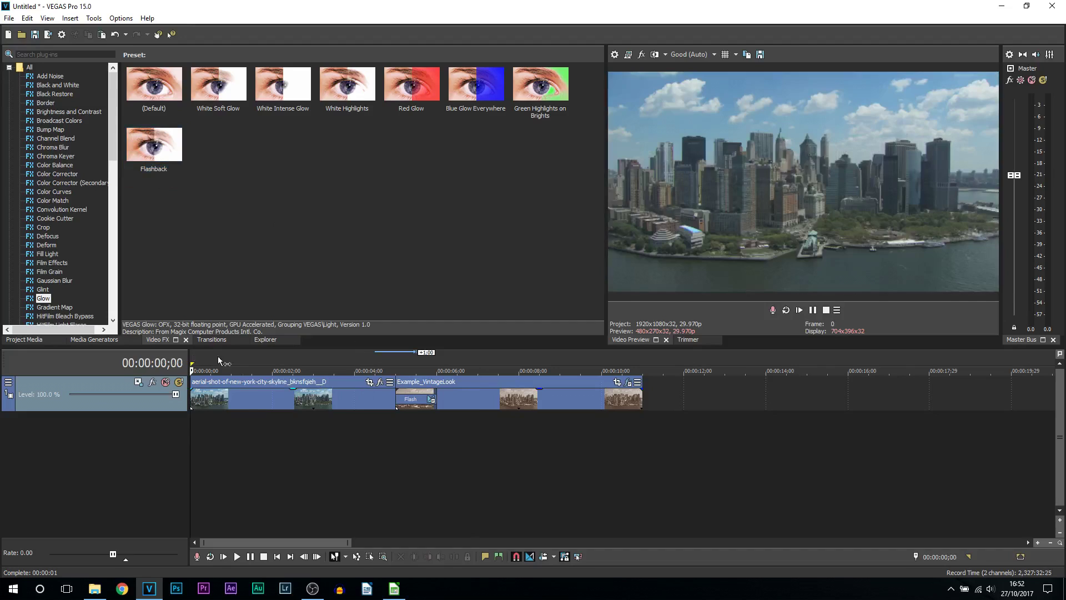
{"action": "left_click", "coordinate": [799, 310]}
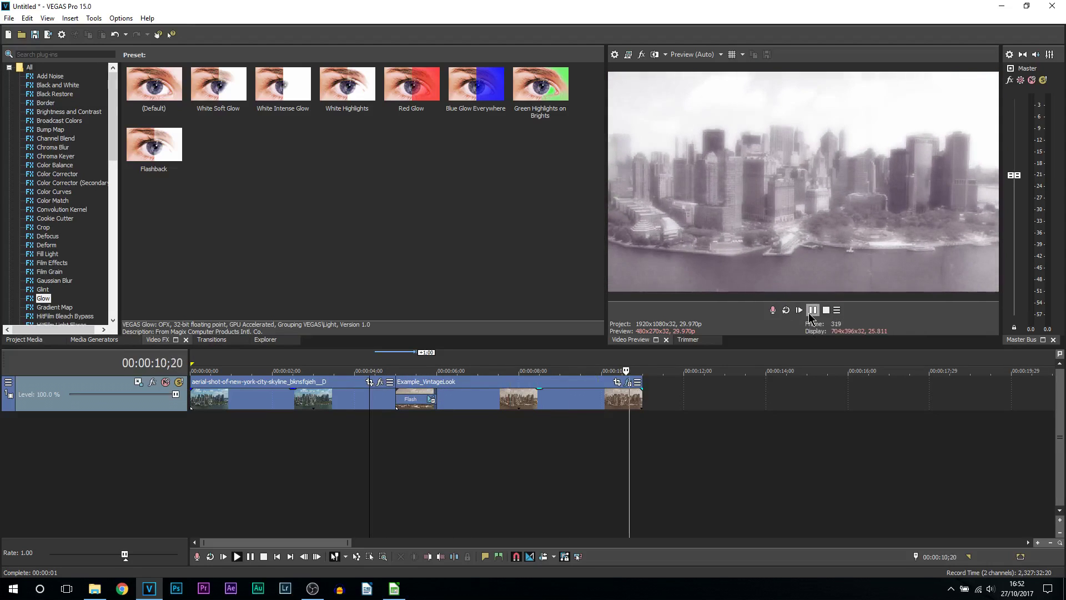
{"action": "left_click", "coordinate": [811, 312]}
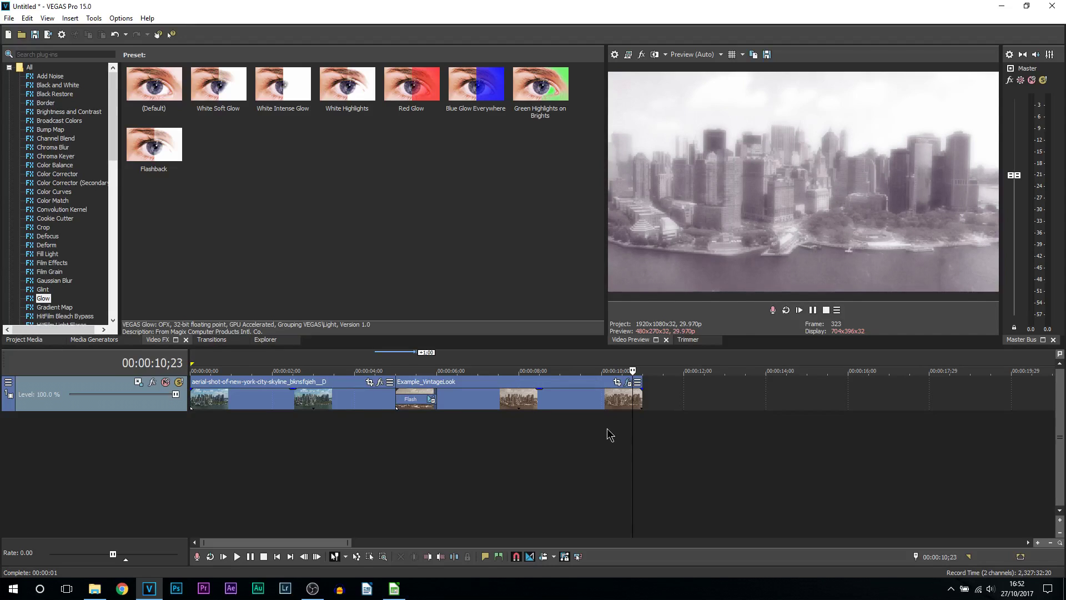